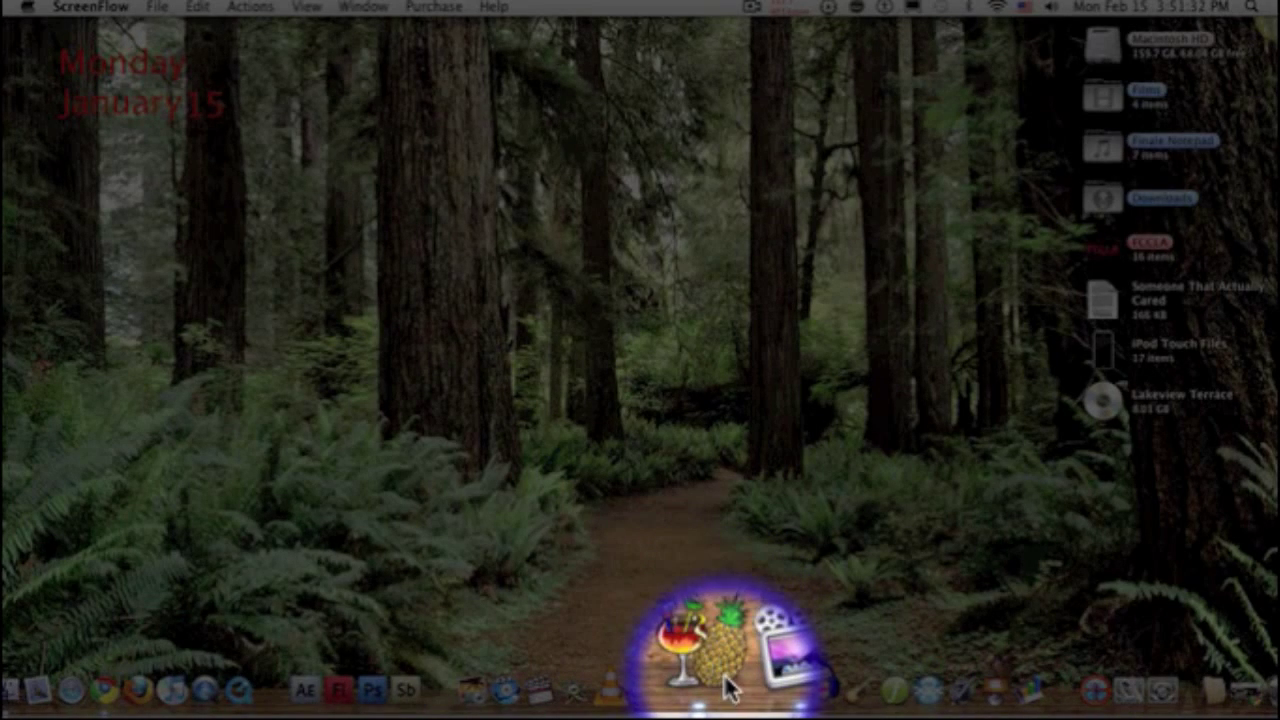
# Step: Launch HandBrake, keep the toolbar showing icons with text, and load the Lakeview Terrace DVD as source
pyautogui.click(728, 688)
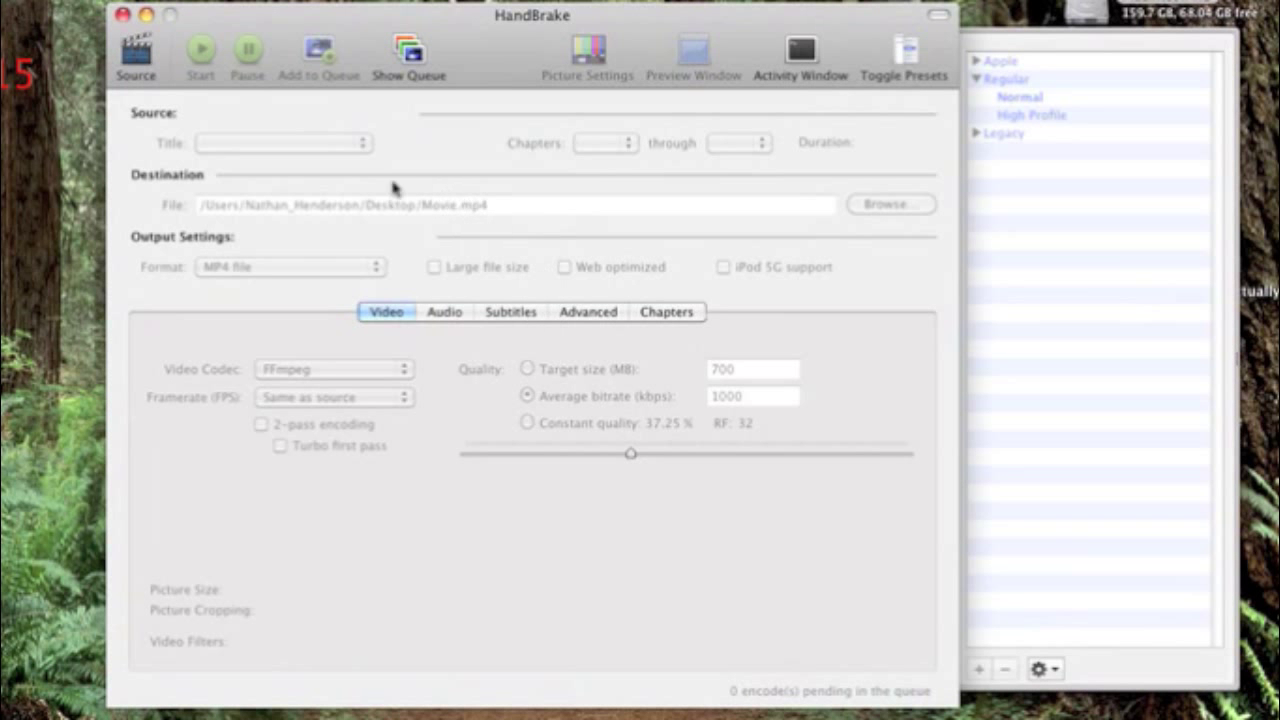
pyautogui.rightClick(133, 48)
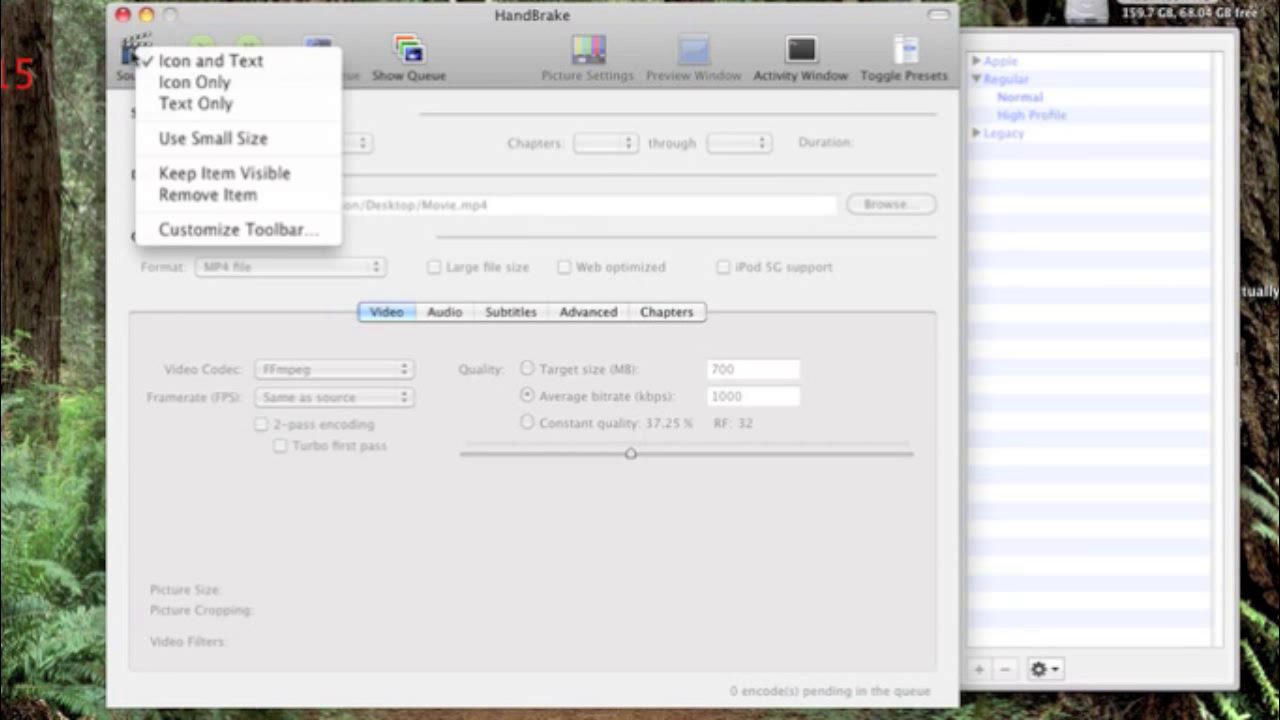
pyautogui.click(140, 60)
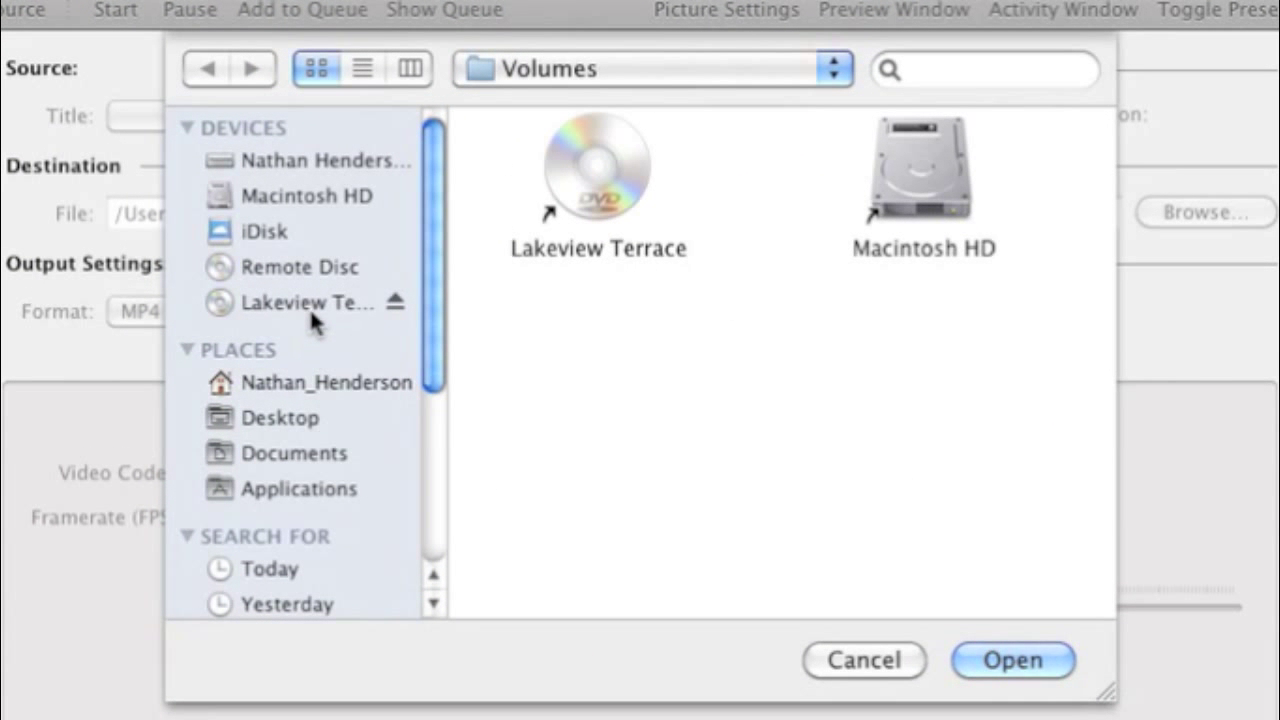
pyautogui.click(587, 185)
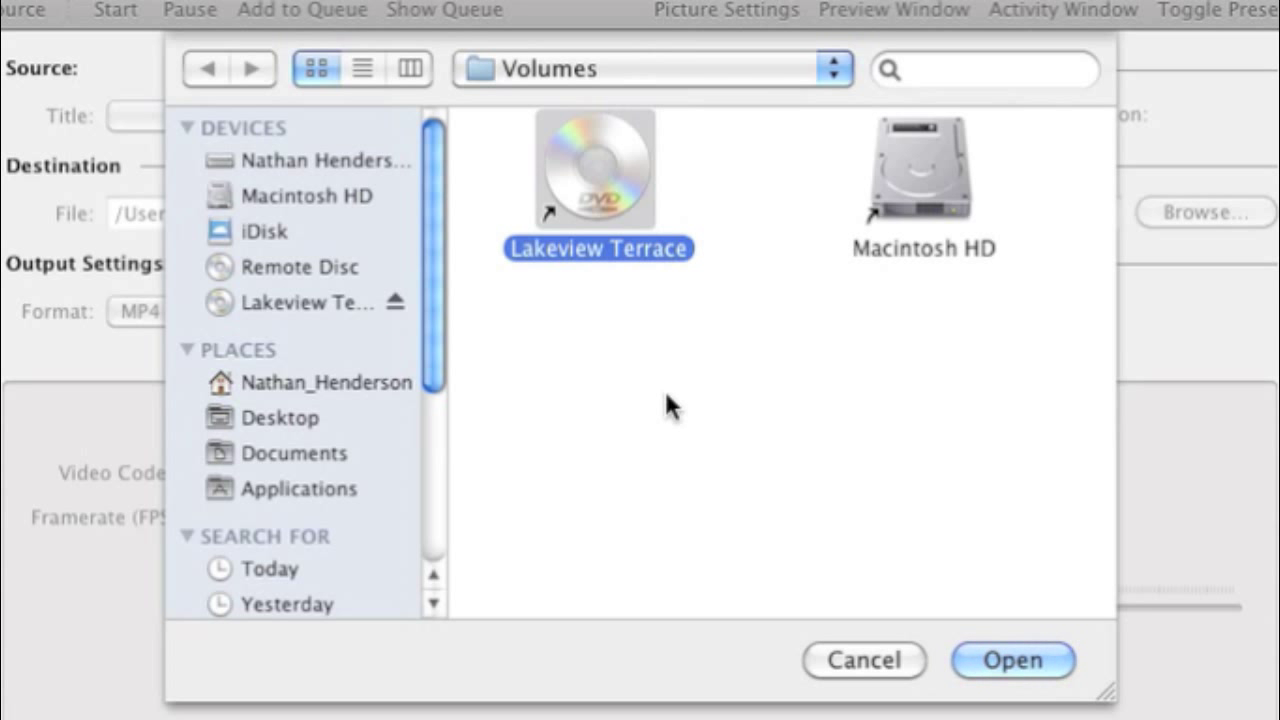
pyautogui.click(981, 656)
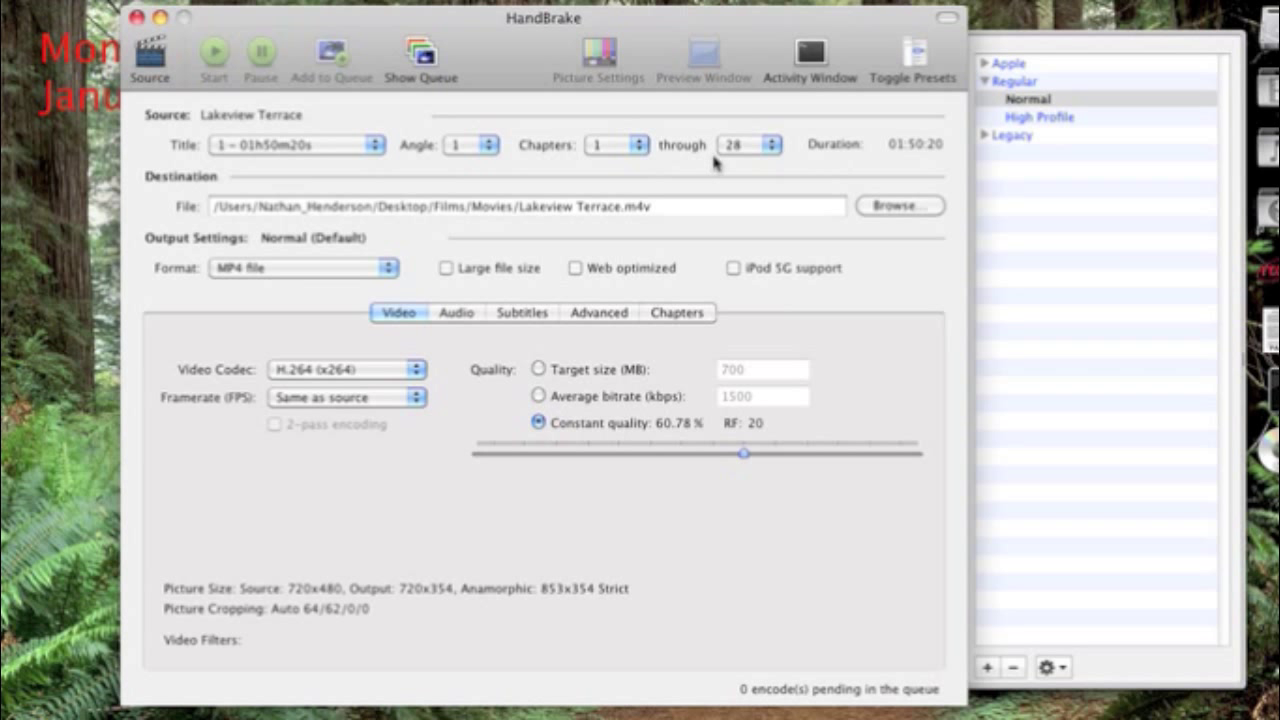
# Step: Keep chapter 28 as the ending chapter so title 1 covers chapters 1 through 28
pyautogui.click(777, 158)
pyautogui.click(773, 155)
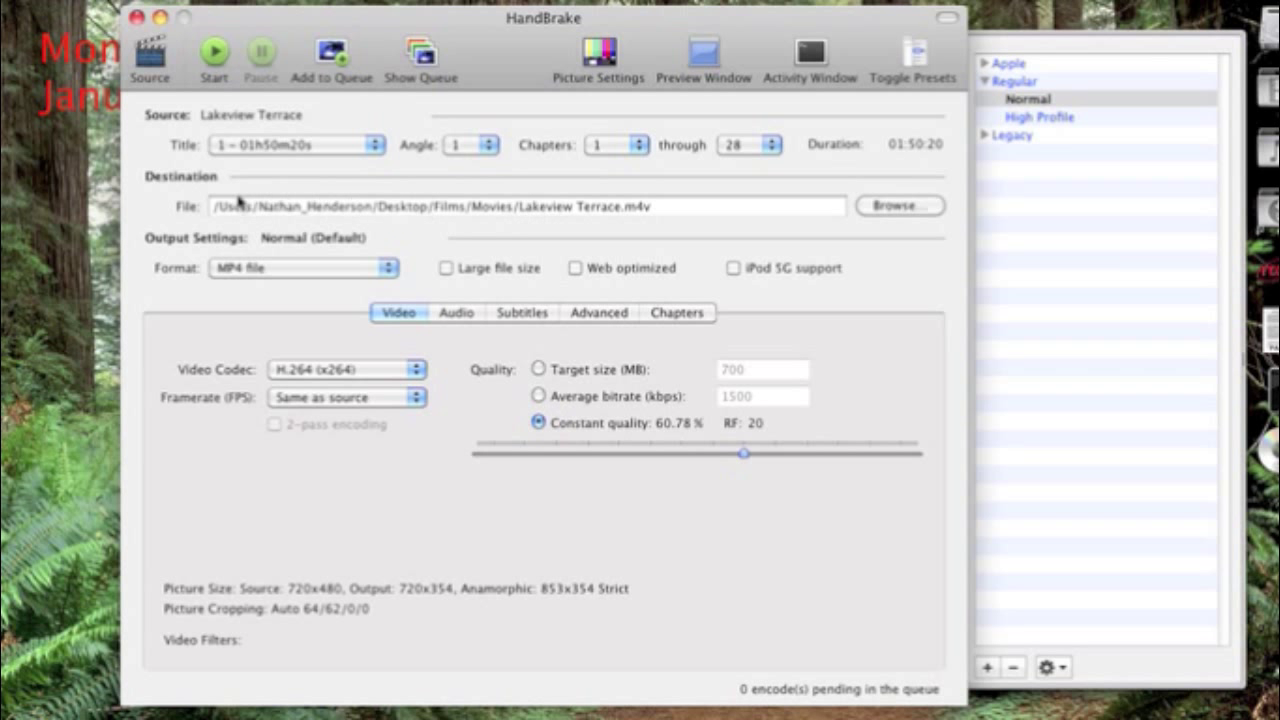
# Step: Save the output as LAKEVIEW_TERRACE.m4v in the Desktop > Films > Movies folder
pyautogui.click(905, 208)
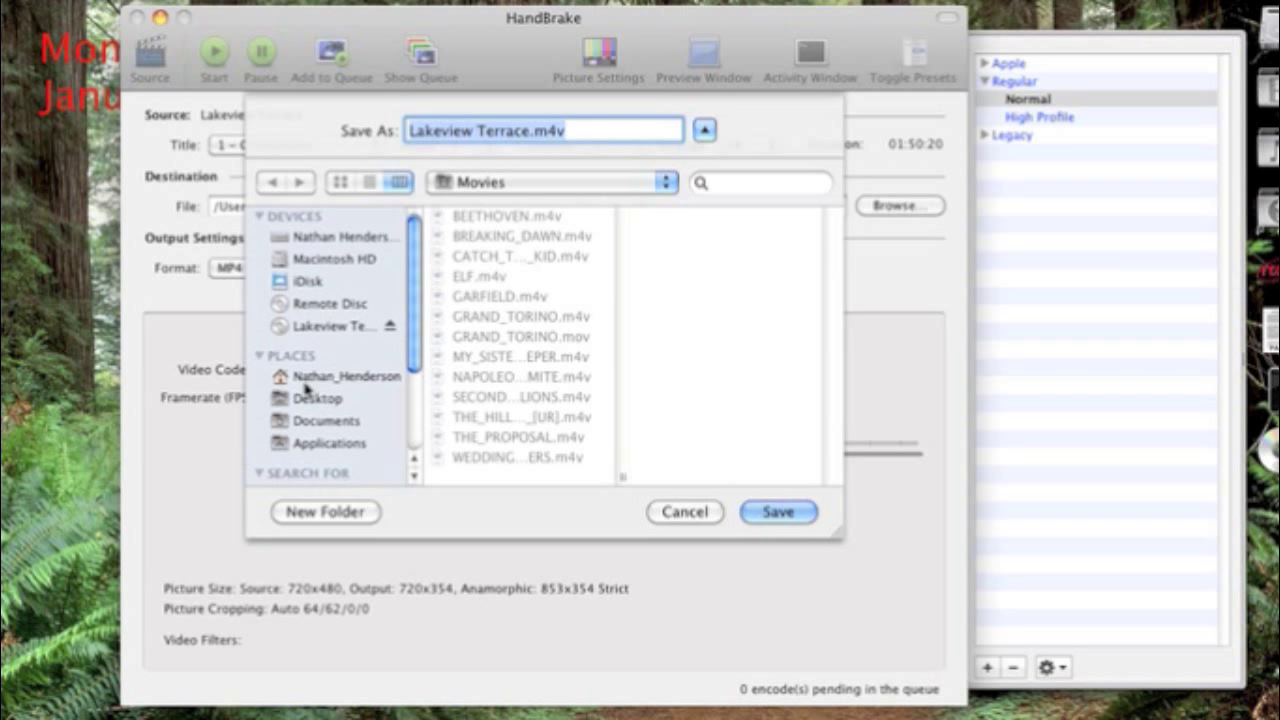
pyautogui.scroll(-3, 320, 395)
pyautogui.scroll(1, 336, 398)
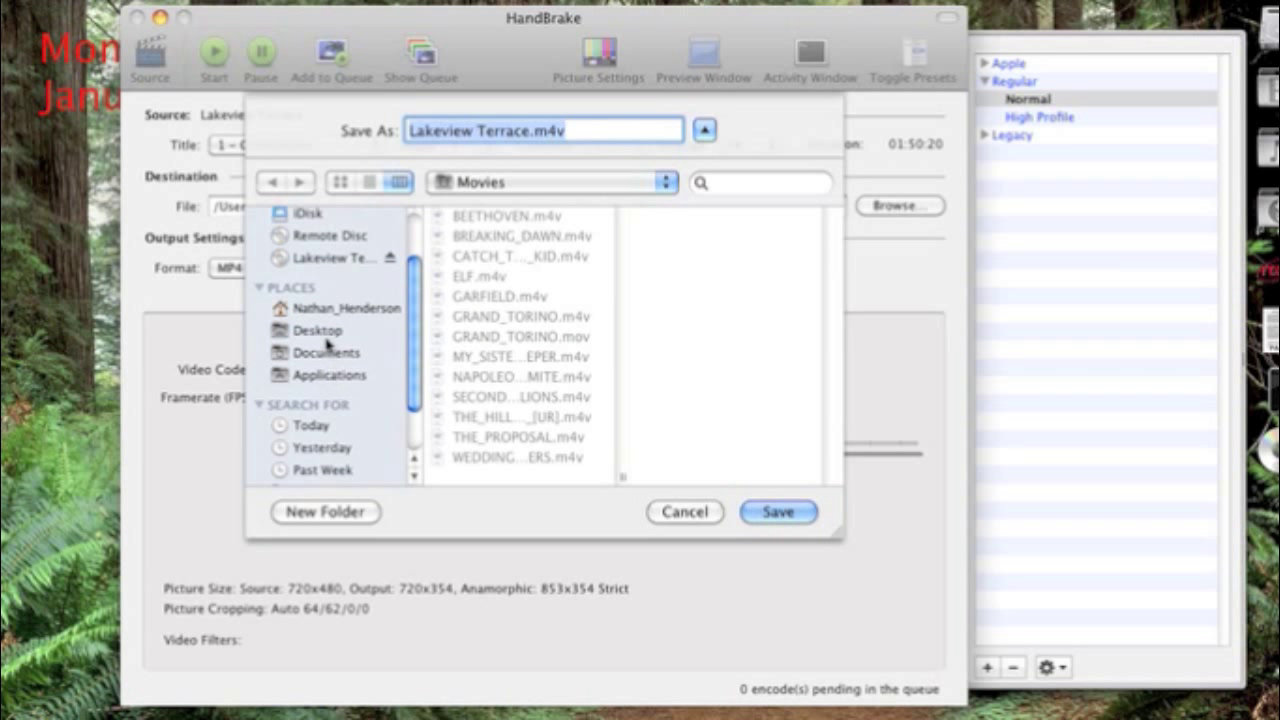
pyautogui.click(328, 332)
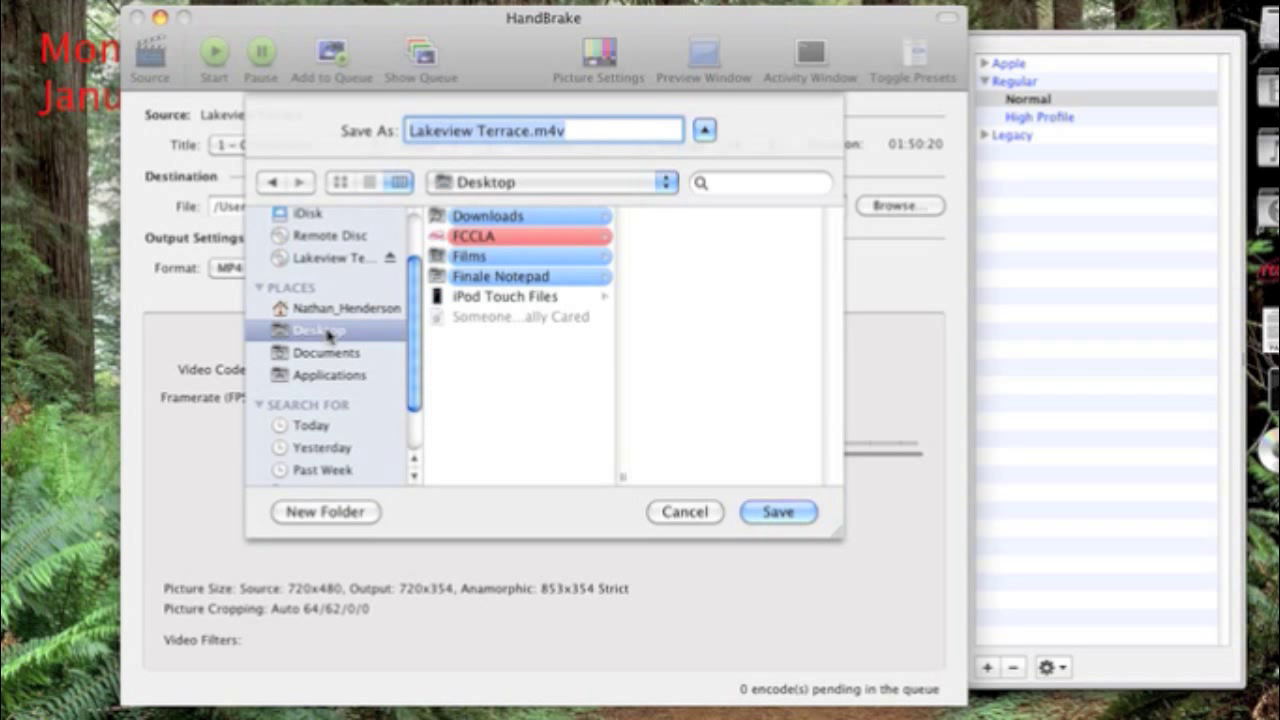
pyautogui.click(507, 256)
pyautogui.click(690, 257)
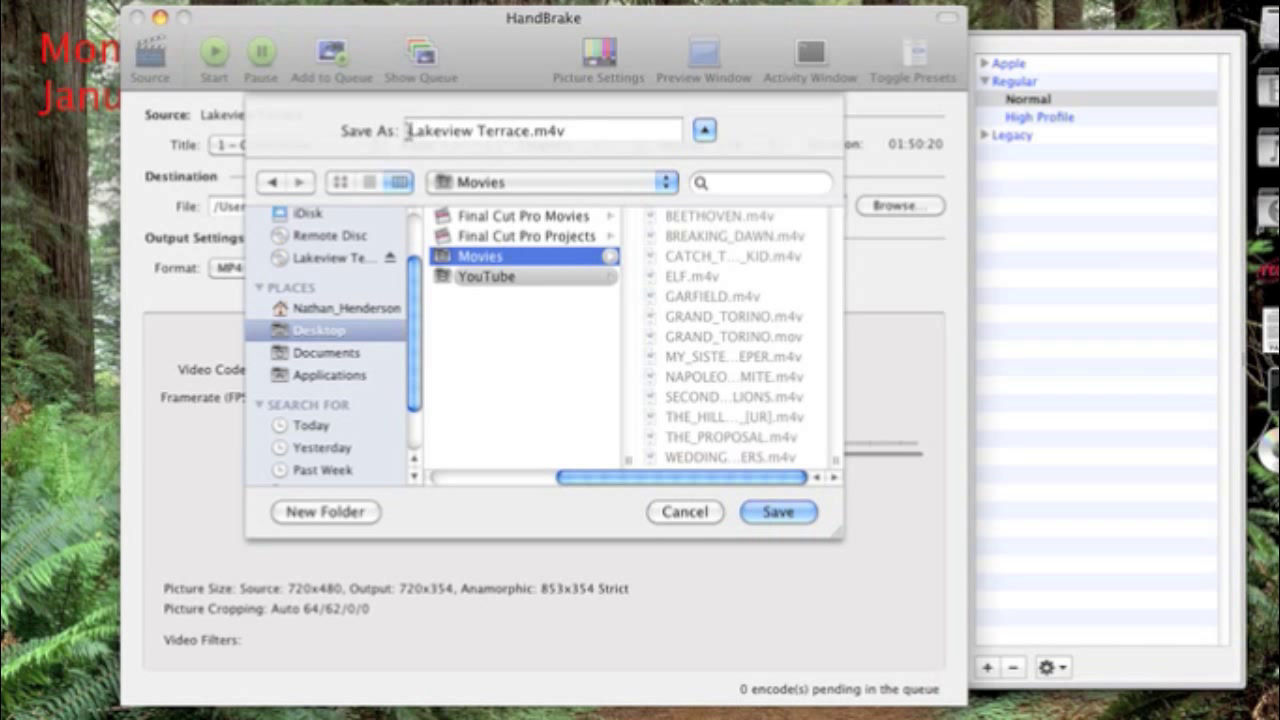
pyautogui.moveTo(408, 131); pyautogui.dragTo(513, 131)
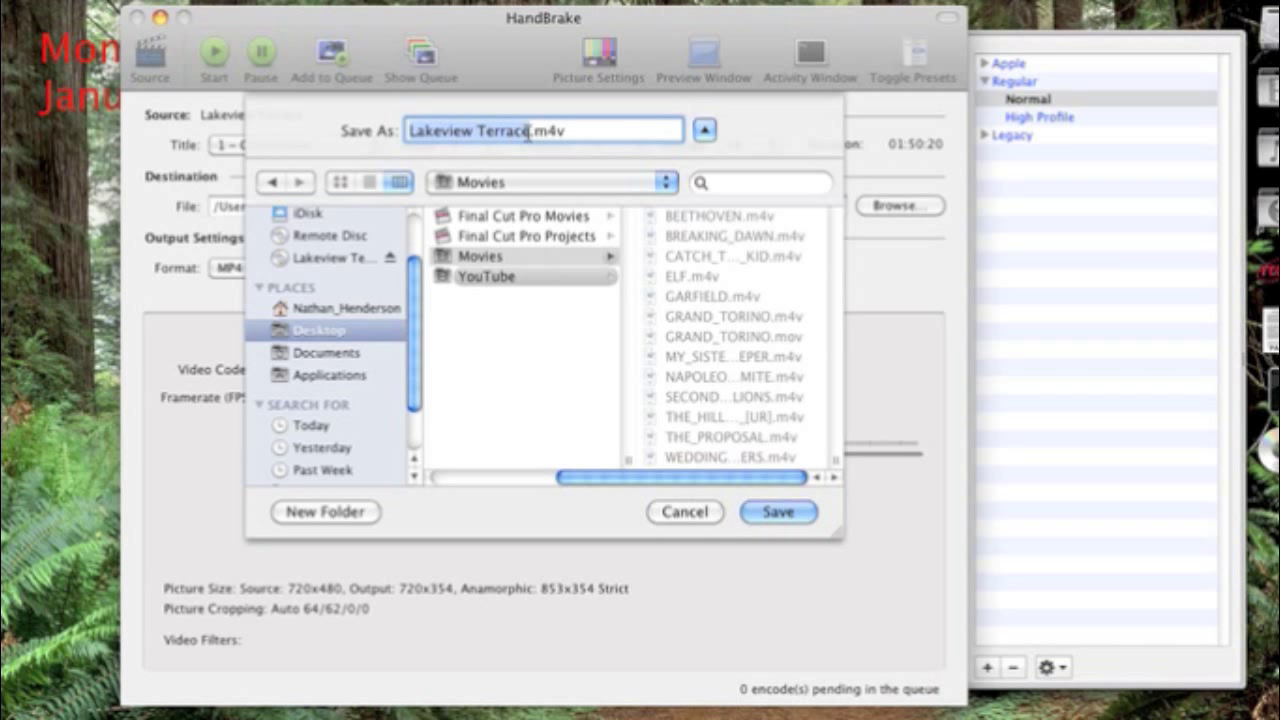
pyautogui.write('LAKEVIEW_TERR')
pyautogui.write('ACE')
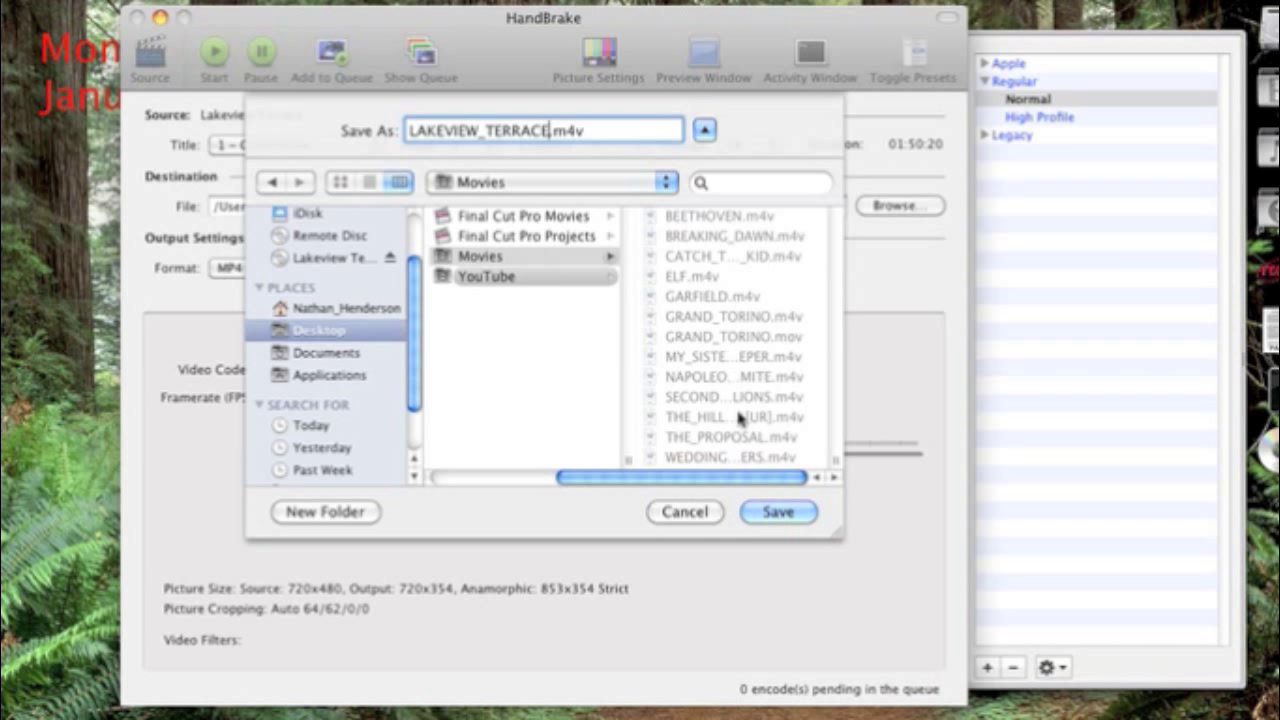
pyautogui.click(783, 511)
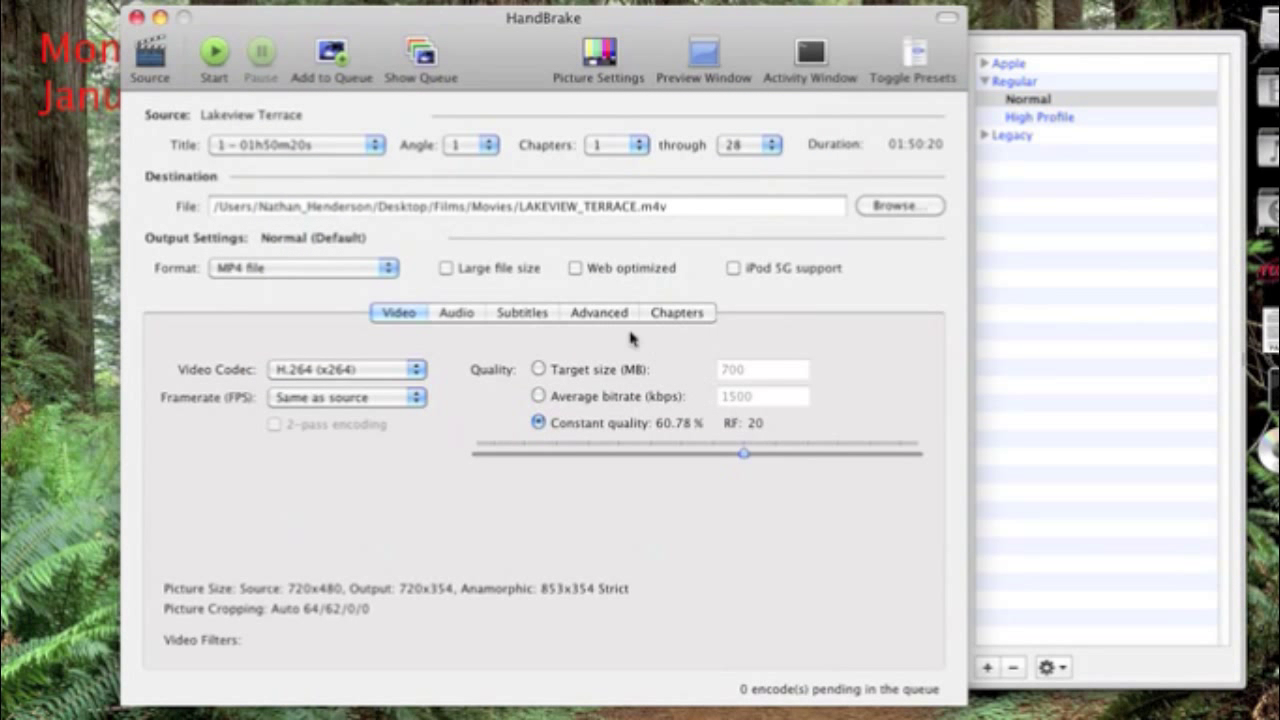
# Step: Keep MP4 as the format and H.264 as the video codec, then hide the presets drawer
pyautogui.click(232, 278)
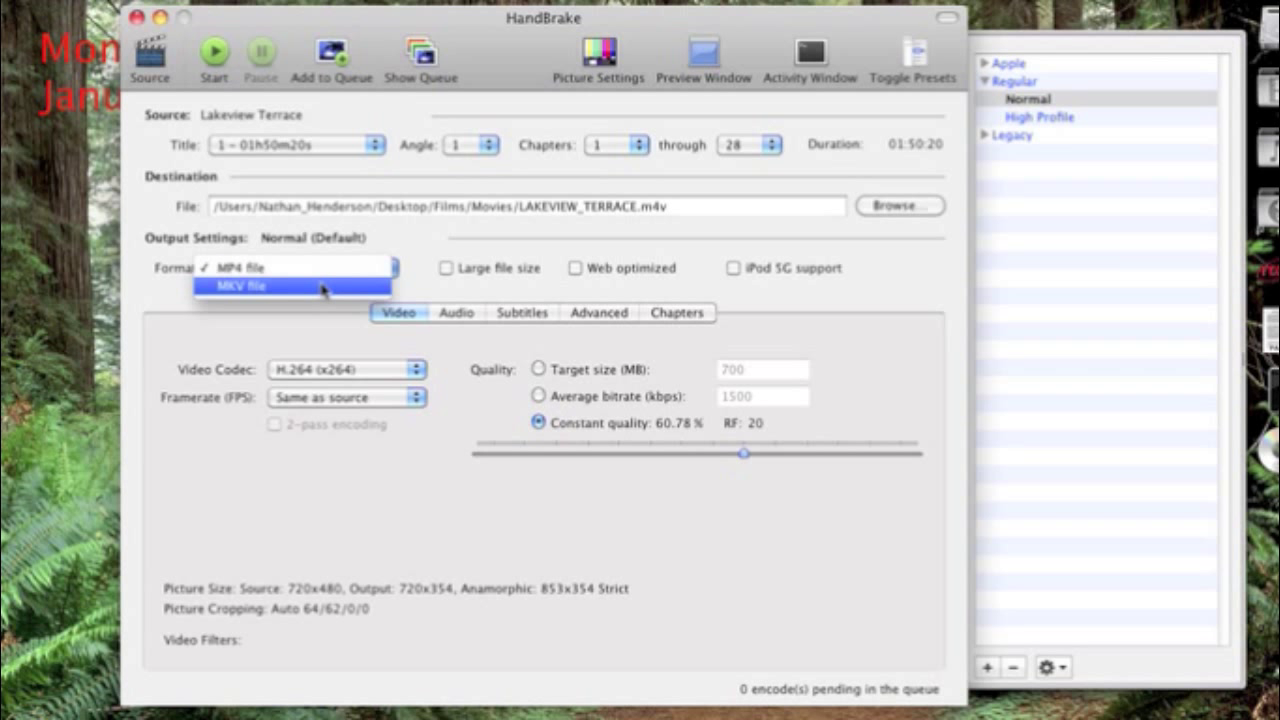
pyautogui.click(327, 279)
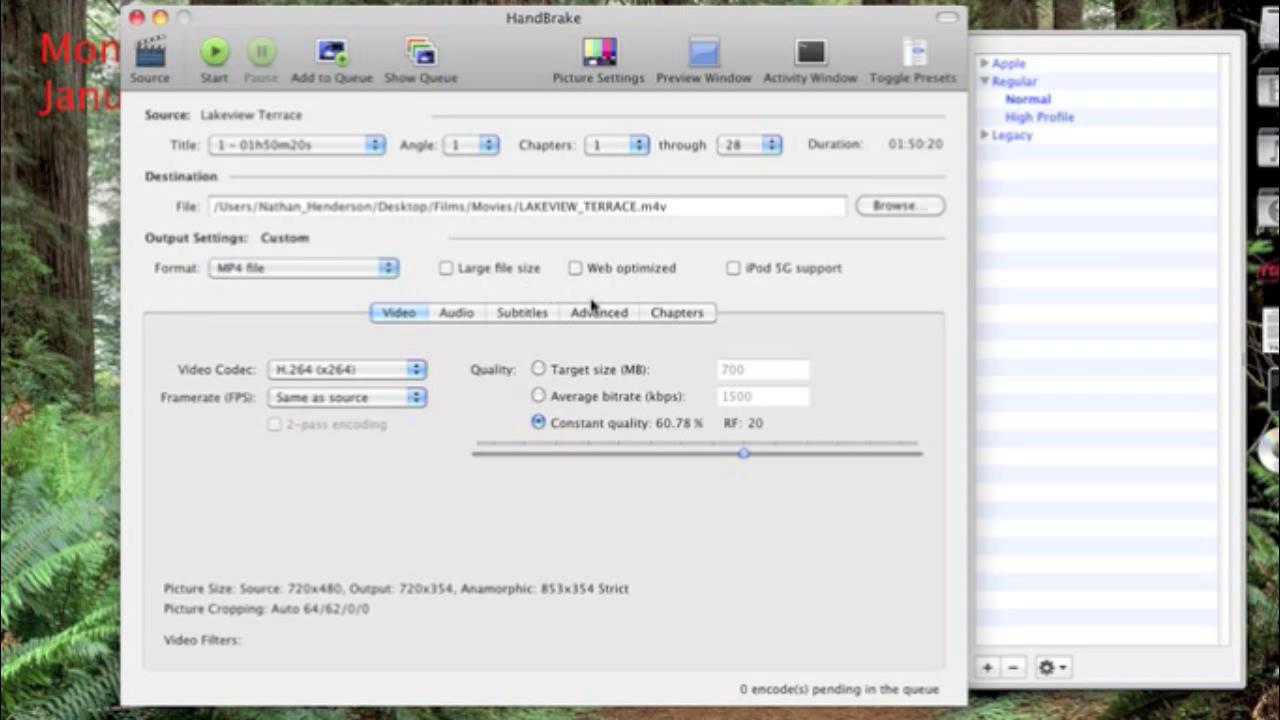
pyautogui.click(354, 369)
pyautogui.click(356, 371)
pyautogui.moveTo(366, 16); pyautogui.dragTo(320, 9)
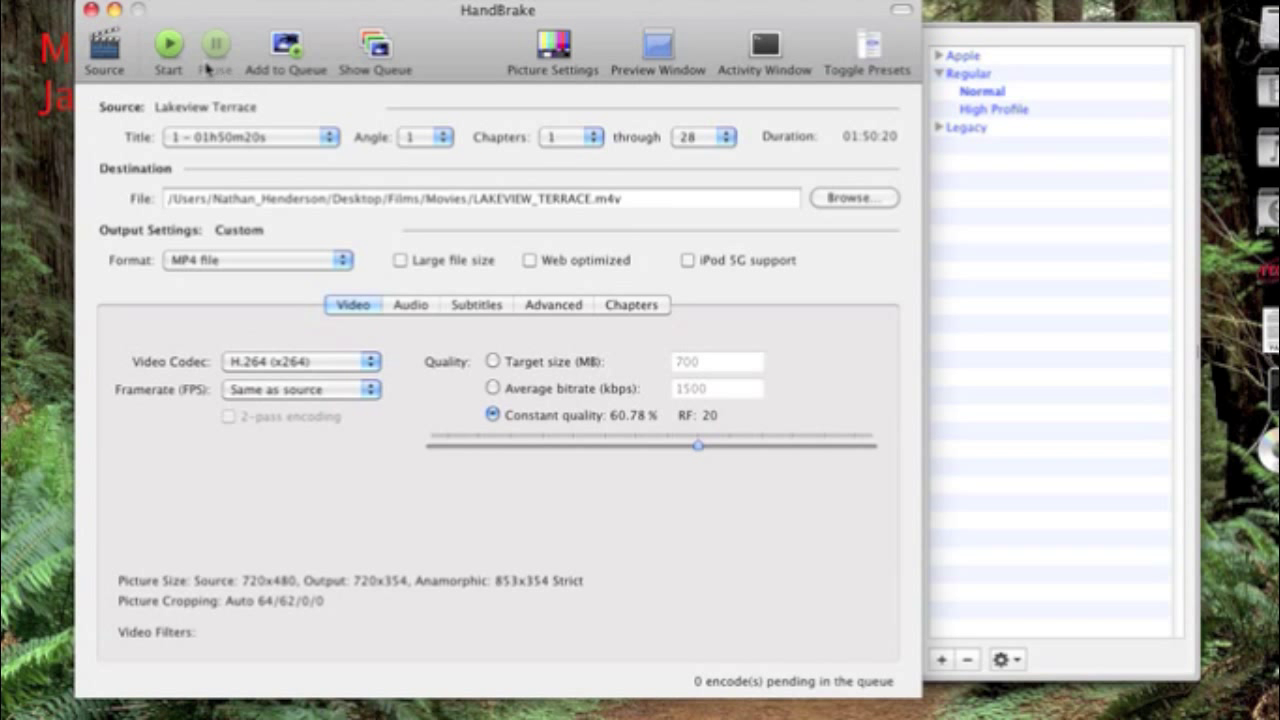
pyautogui.click(870, 52)
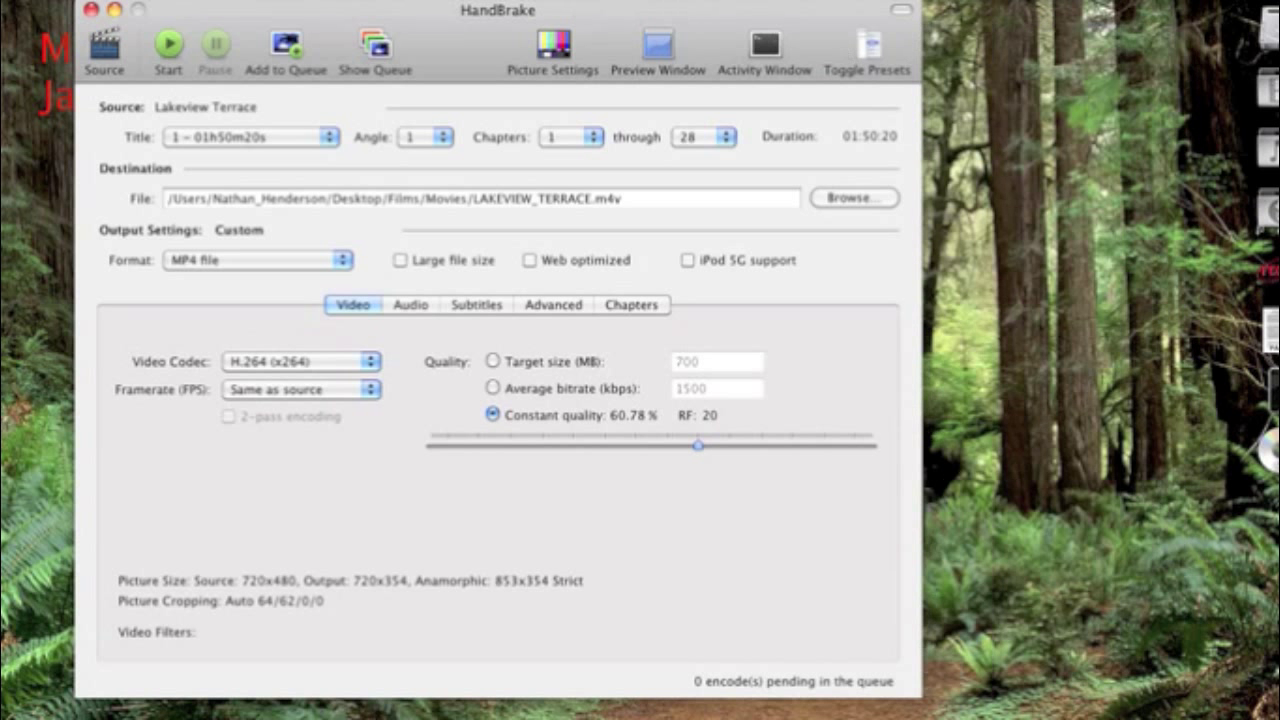
# Step: Start encoding the Lakeview Terrace DVD
pyautogui.click(163, 50)
pyautogui.click(167, 50)
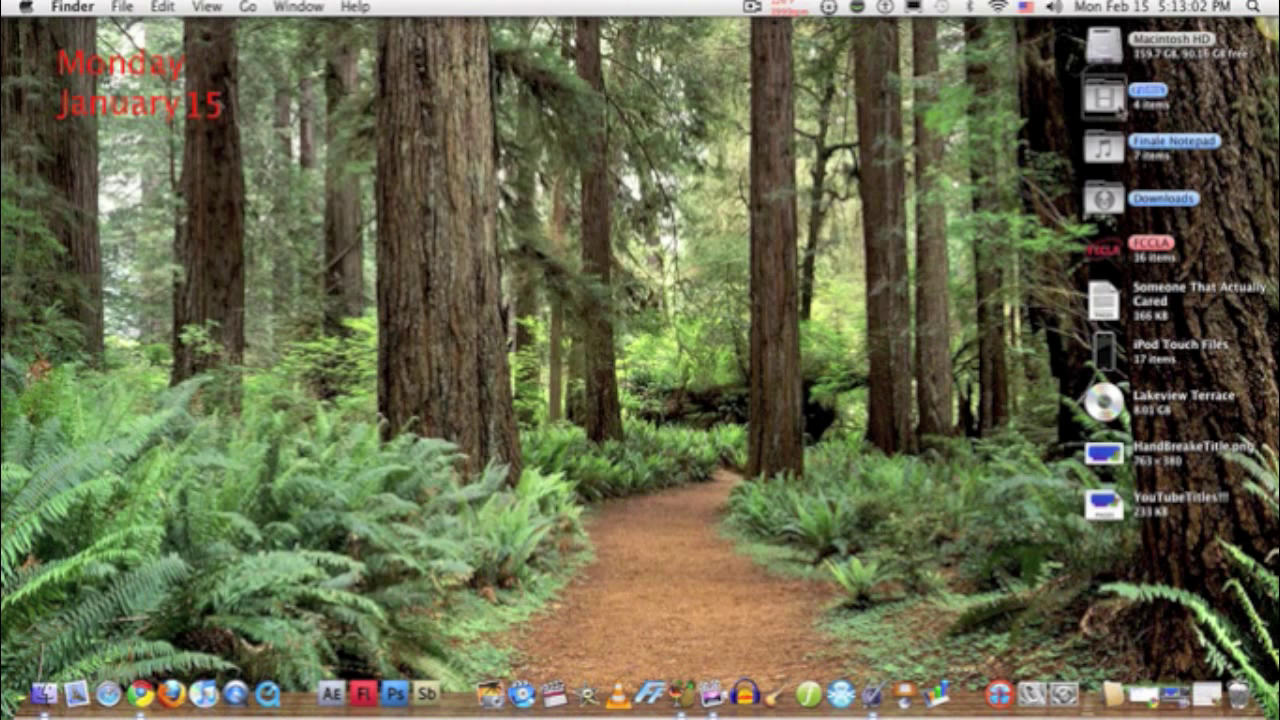
# Step: From Desktop > Films > Movies, open LAKEVIEW_TERRACE.m4v with QuickTime Player from its context menu
pyautogui.doubleClick(1104, 95)
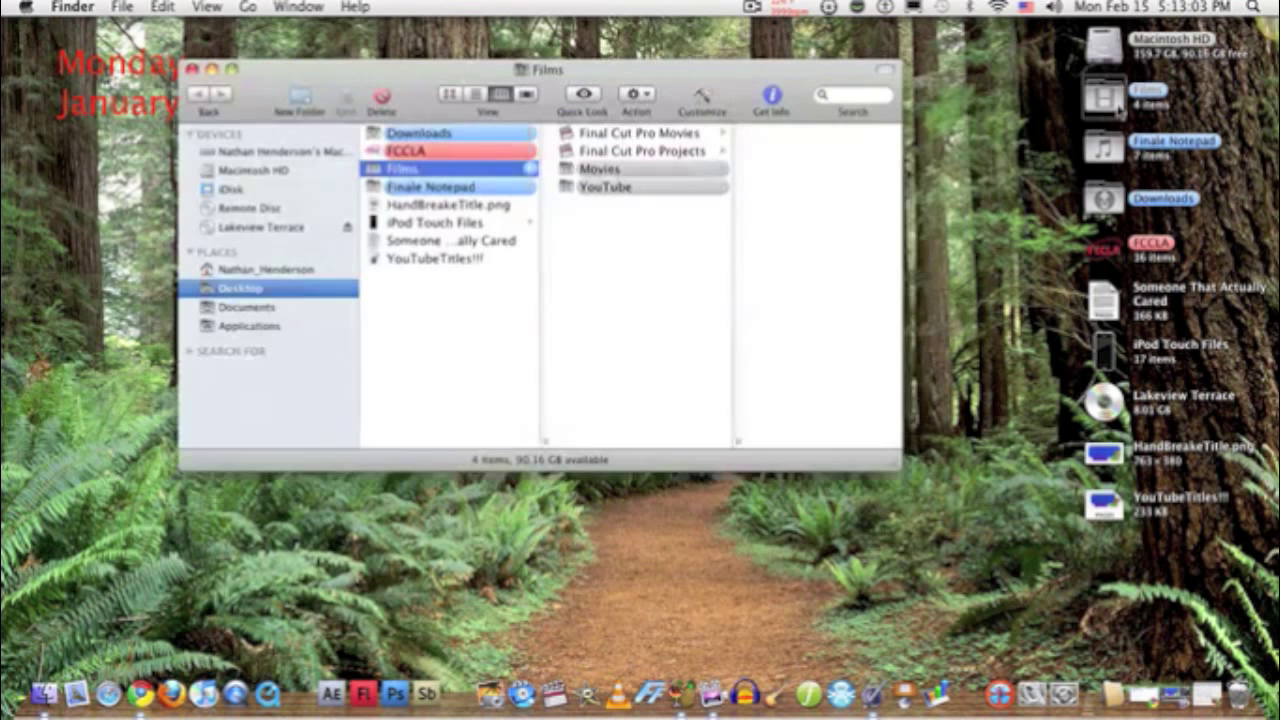
pyautogui.click(625, 167)
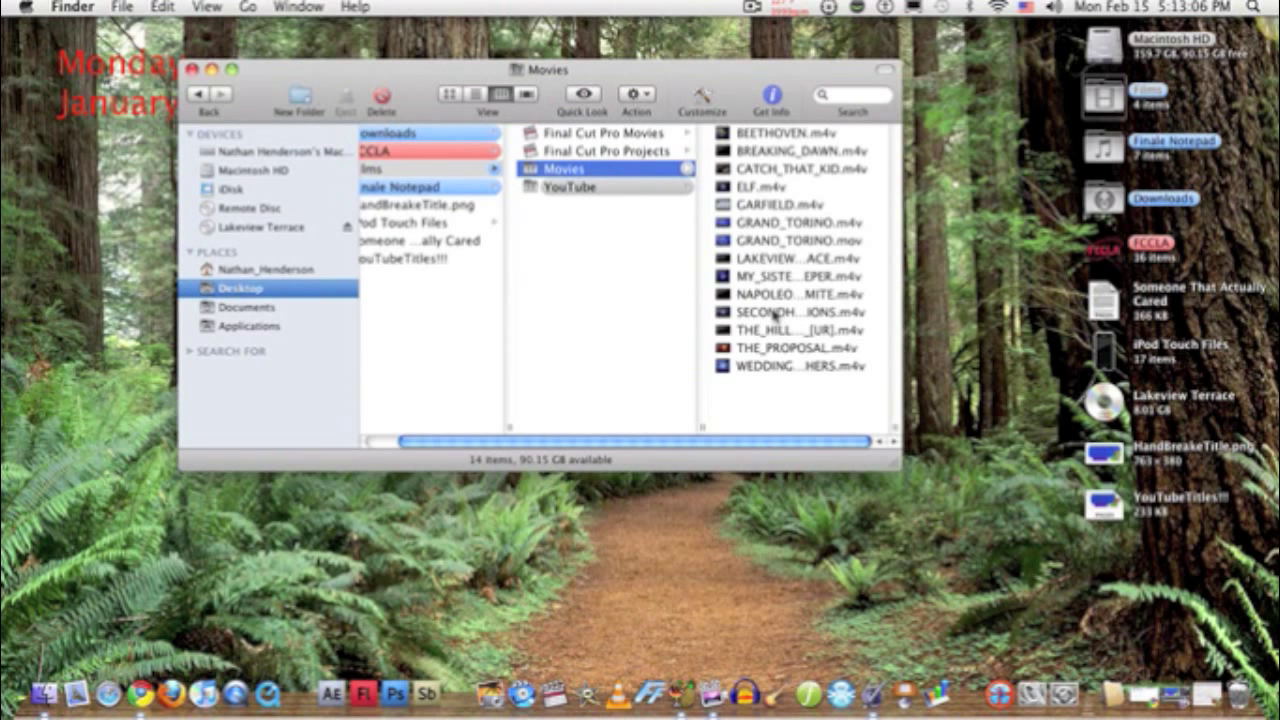
pyautogui.click(790, 259)
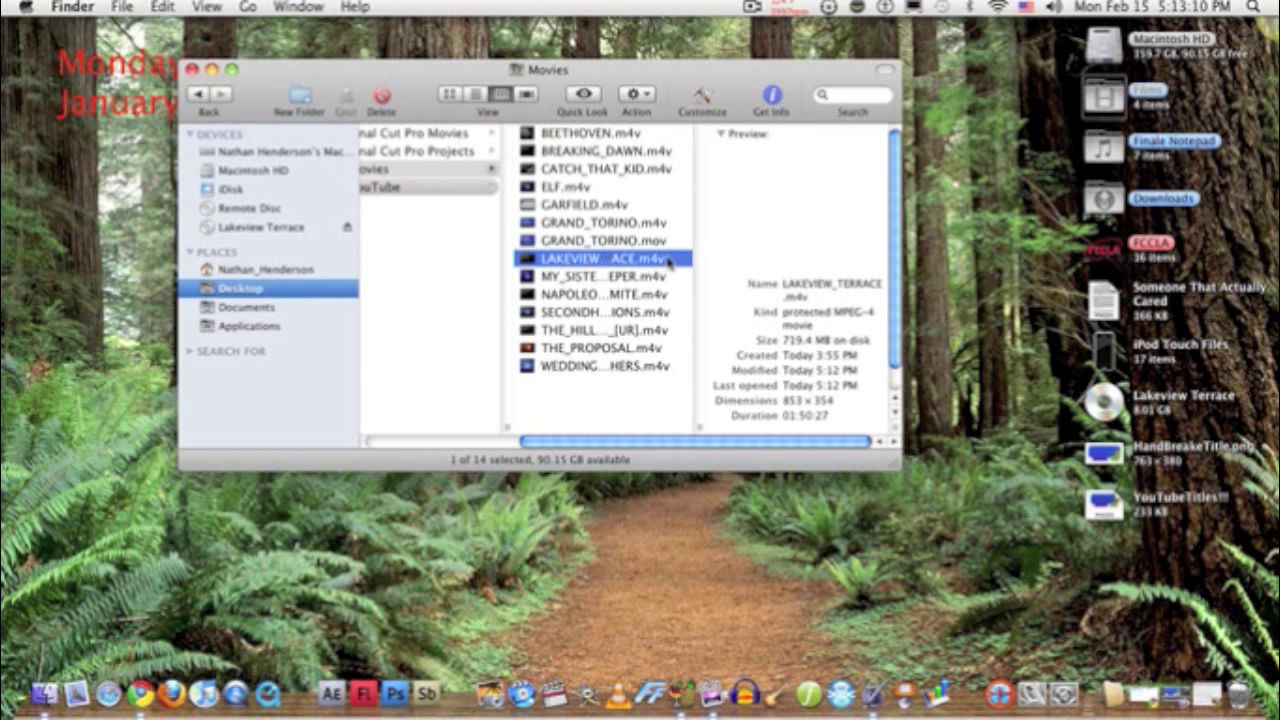
pyautogui.rightClick(668, 260)
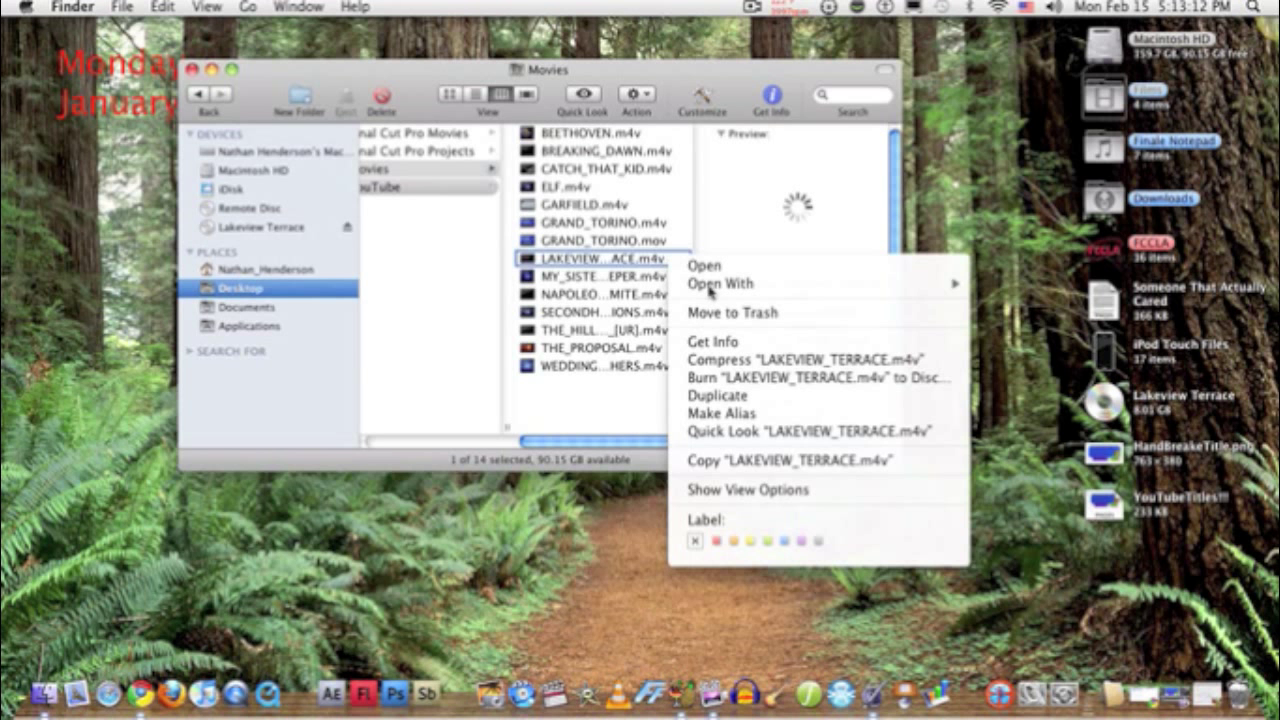
pyautogui.press('Escape')
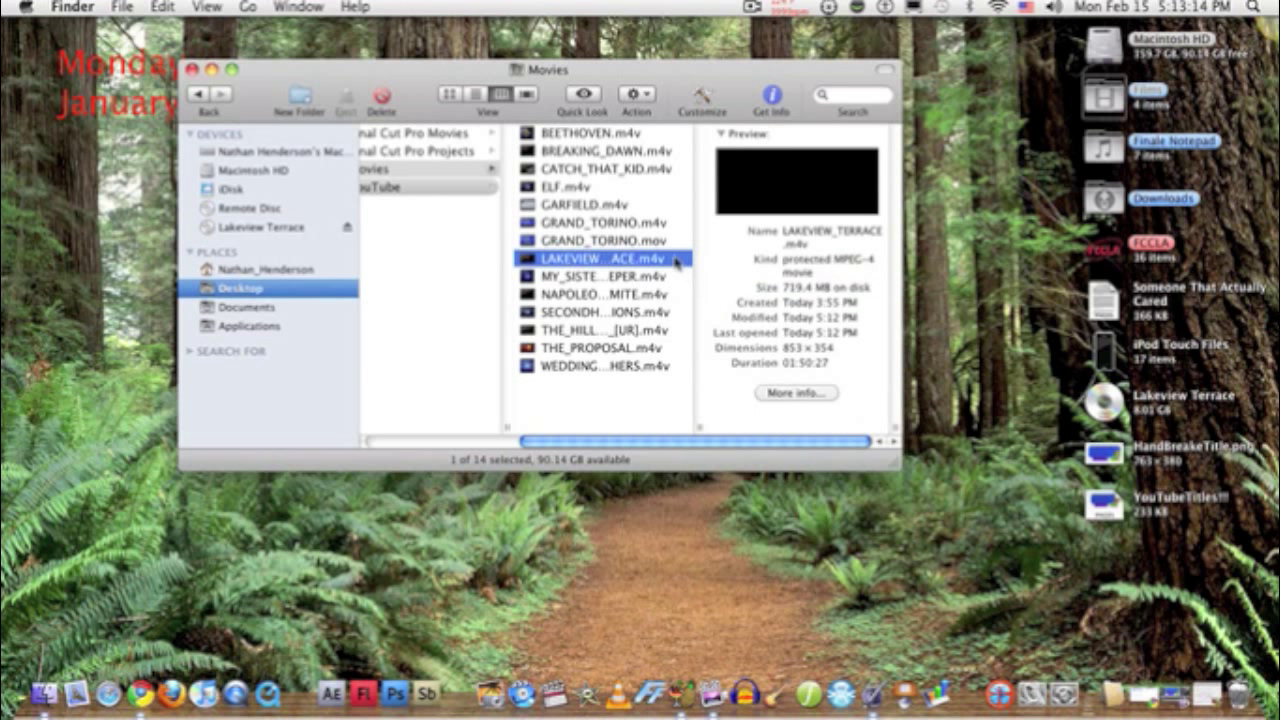
pyautogui.rightClick(677, 261)
pyautogui.moveTo(733, 282)
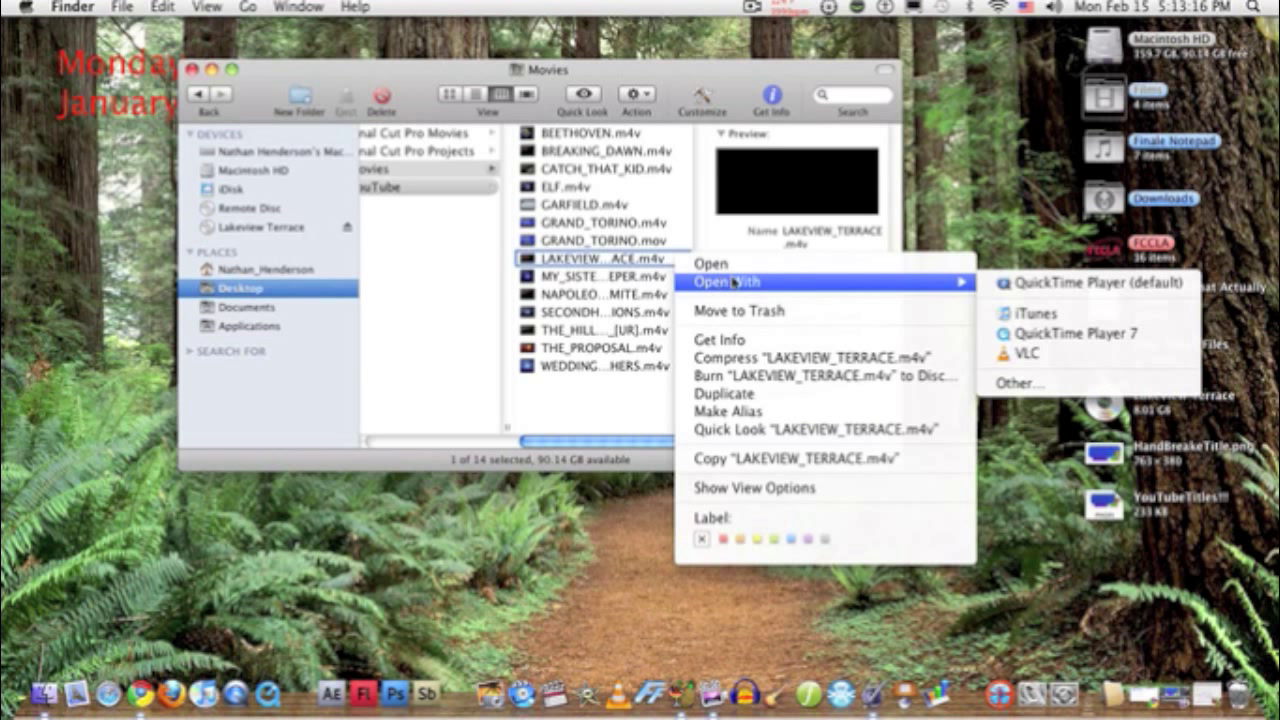
pyautogui.click(1048, 283)
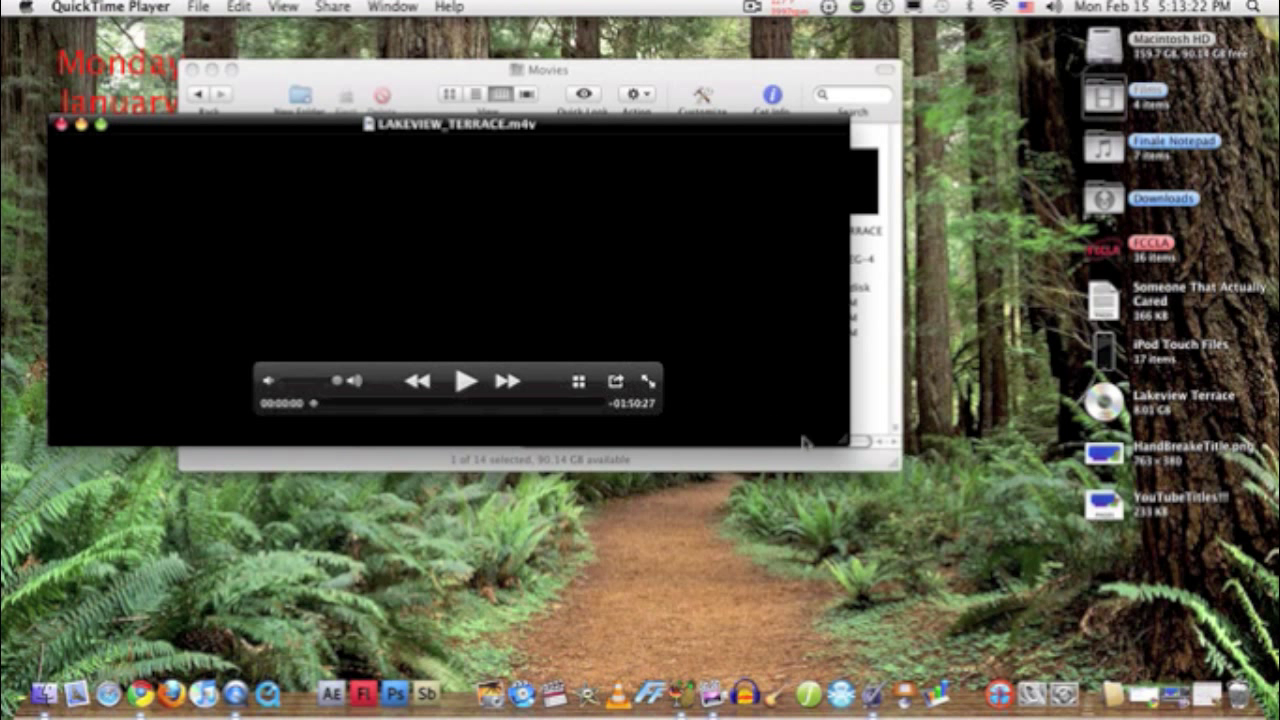
# Step: Enlarge the player, play the movie to the Overbrook Entertainment logo, pause, and close the window
pyautogui.moveTo(846, 443); pyautogui.dragTo(1243, 608)
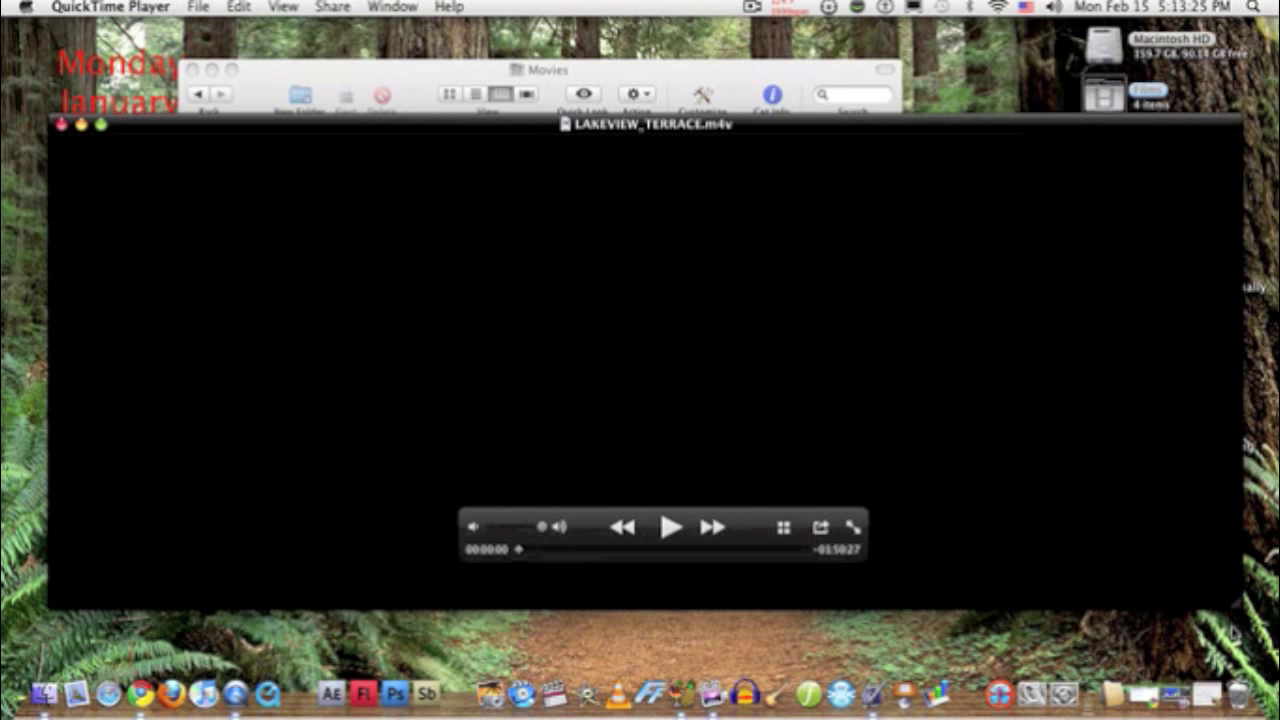
pyautogui.click(670, 528)
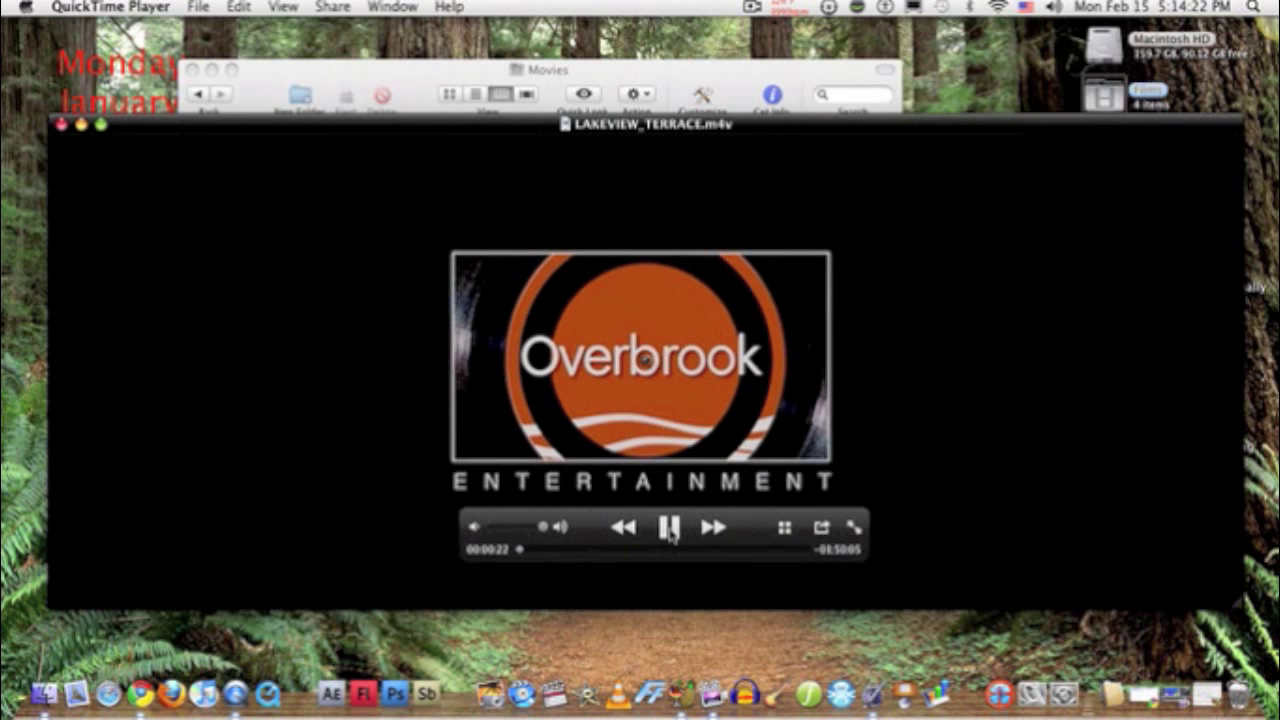
pyautogui.click(670, 529)
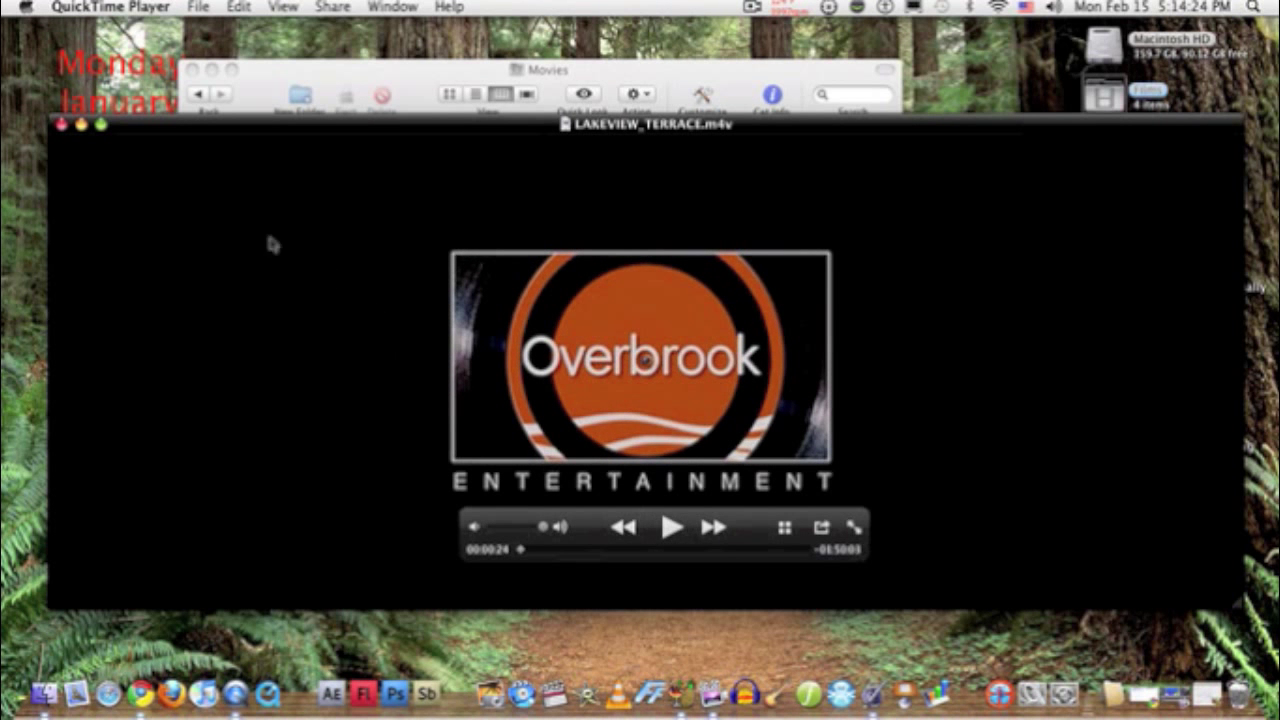
pyautogui.click(61, 124)
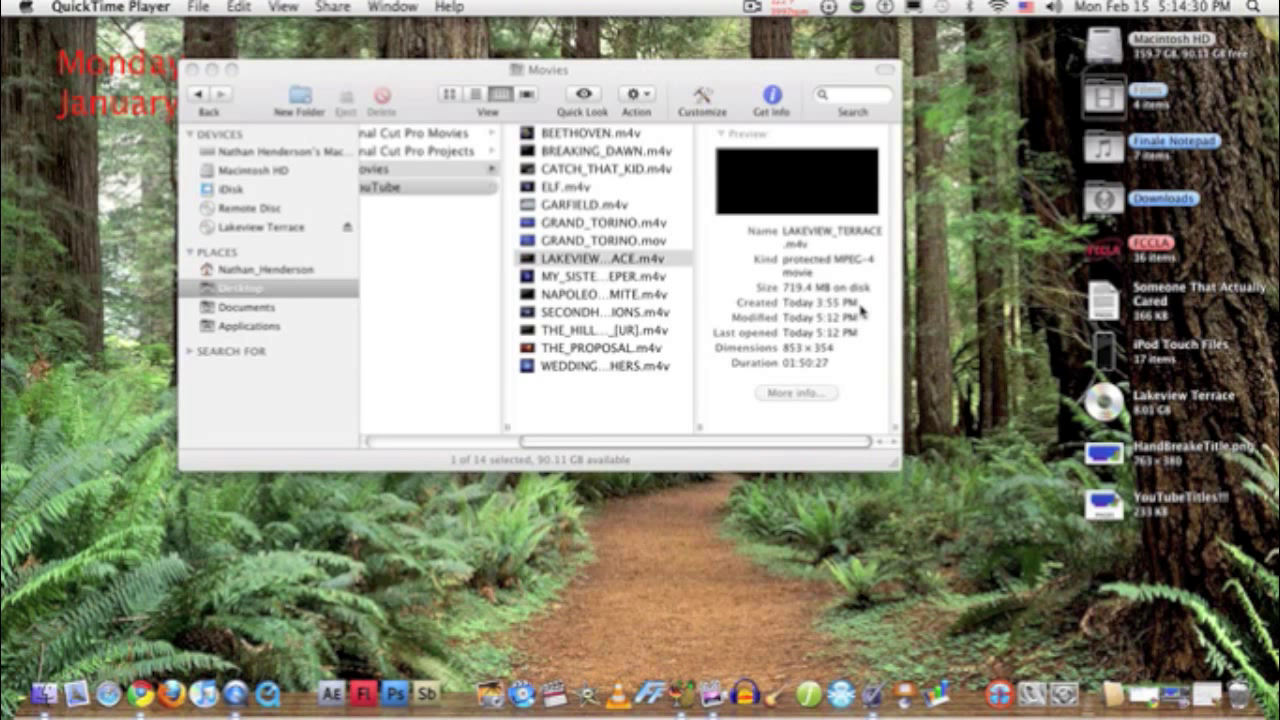
# Step: Close the Finder Movies window to leave just the forest desktop
pyautogui.click(193, 70)
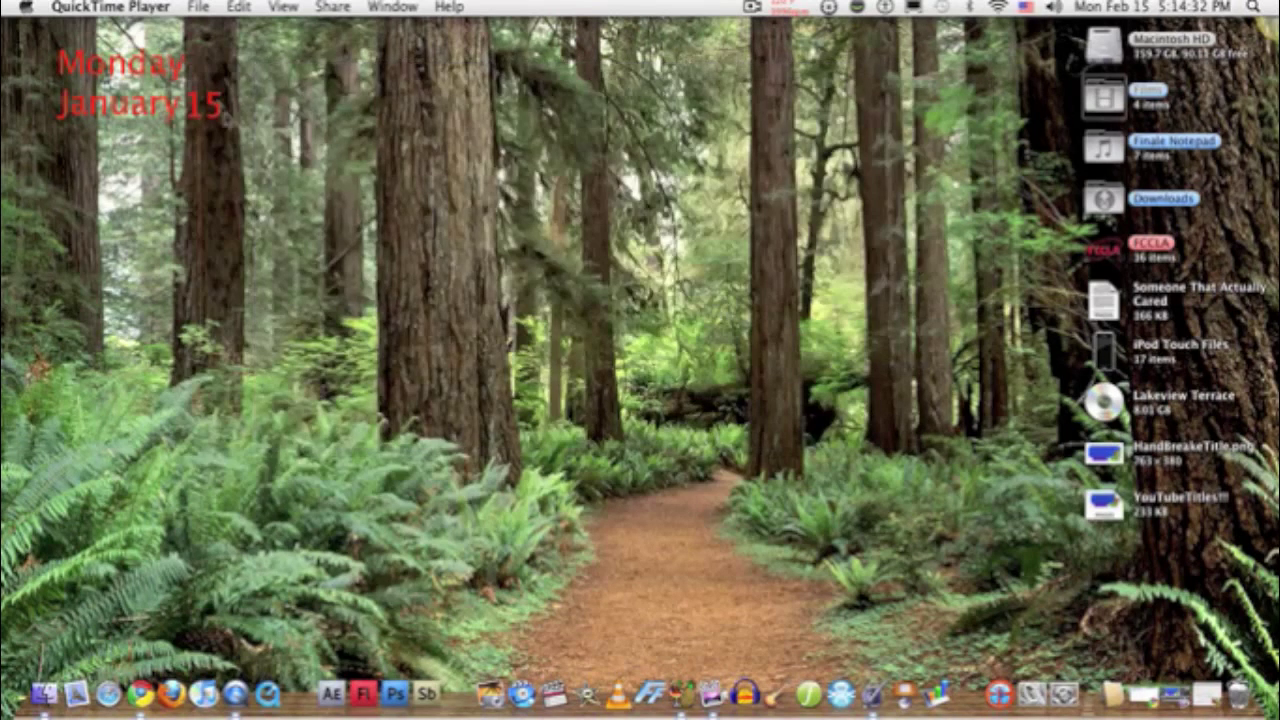